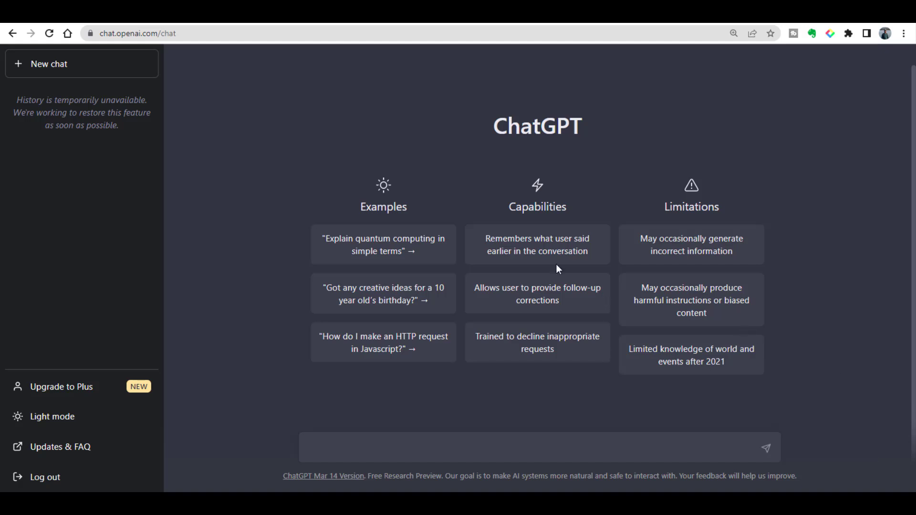
Check the Google Scholar tab and come back to the empty ChatGPT start page.
left_click(203, 23)
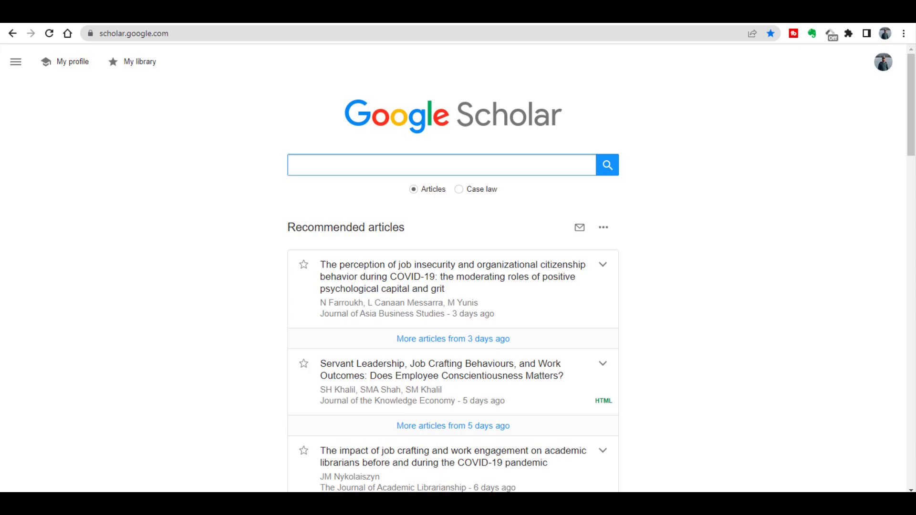
left_click(95, 24)
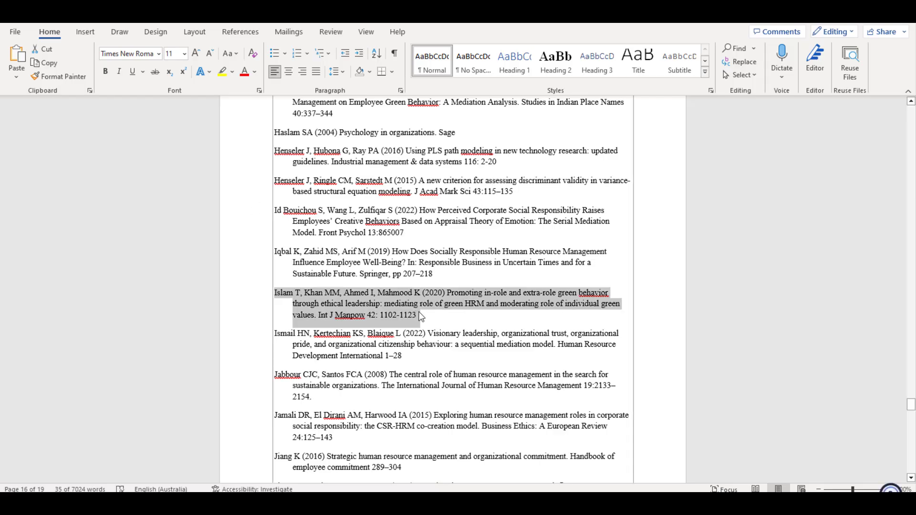
Copy the Islam, Khan, Ahmed and Mahmood (2020) reference paragraph from Word and switch to Chrome.
left_click(422, 316)
triple_click(404, 309)
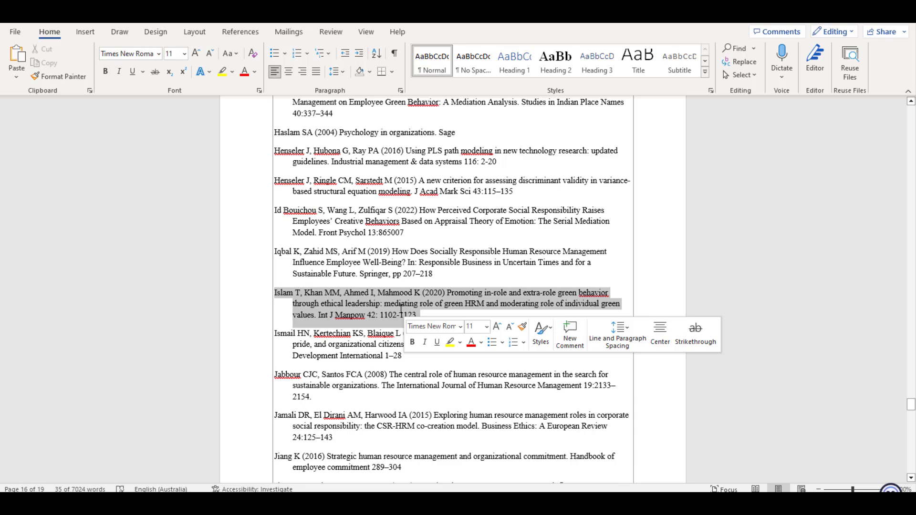
right_click(400, 308)
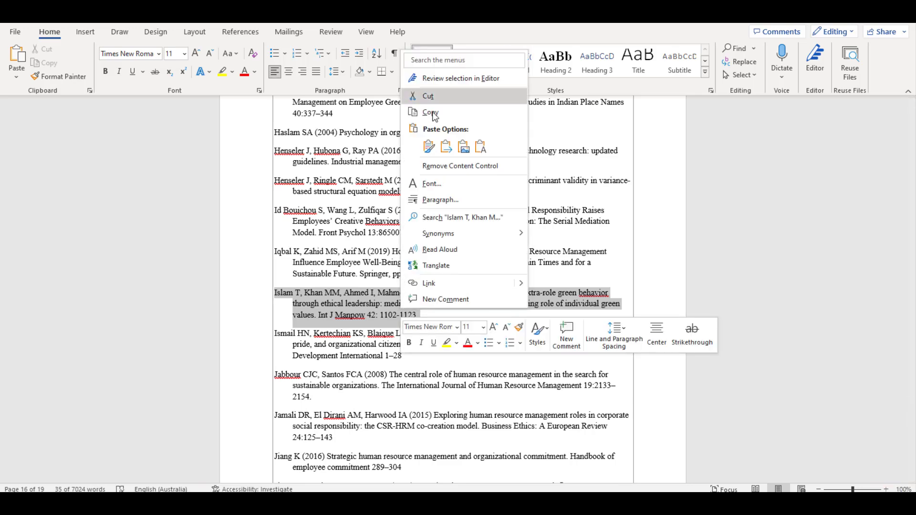
left_click(435, 101)
left_click(434, 130)
key("alt+Tab")
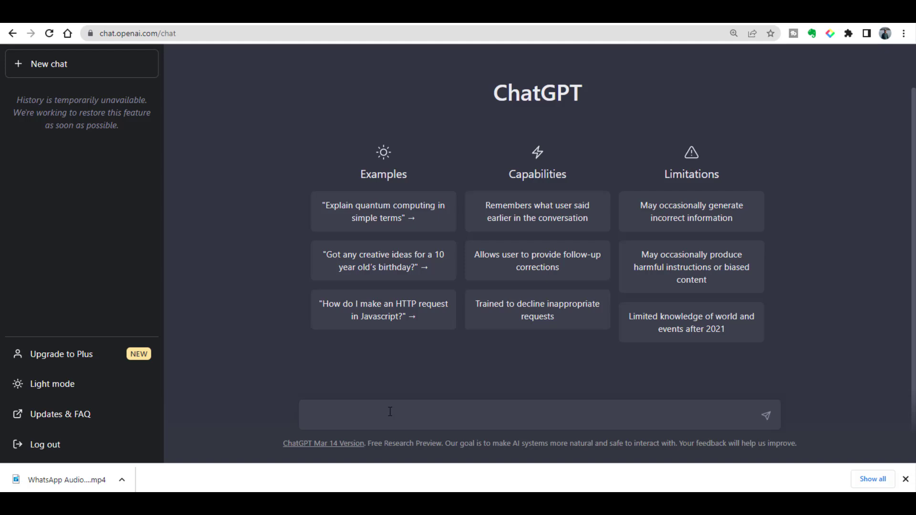
type("Change")
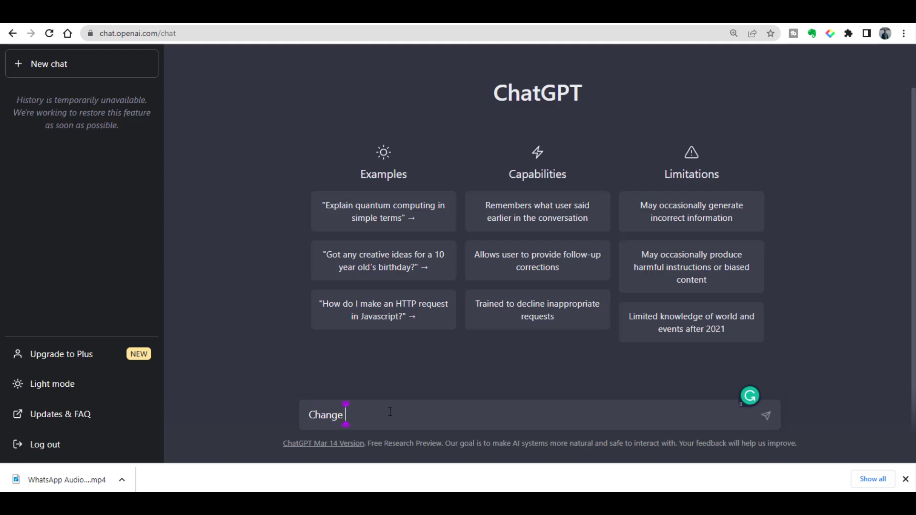
type(" the r")
type("eference")
type(" into")
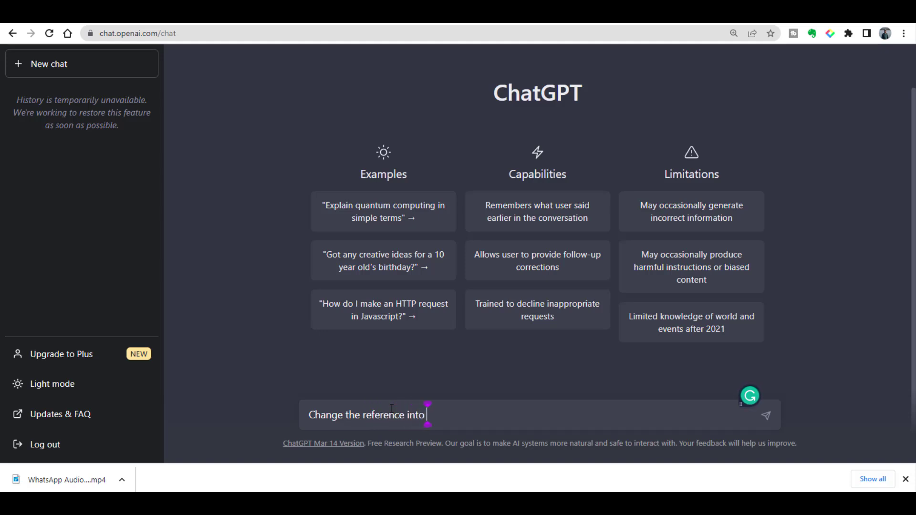
type(" APA ")
type("\"")
Send ChatGPT the pasted Islam et al. (2020) reference with a request to change it into APA.
key("ctrl+v")
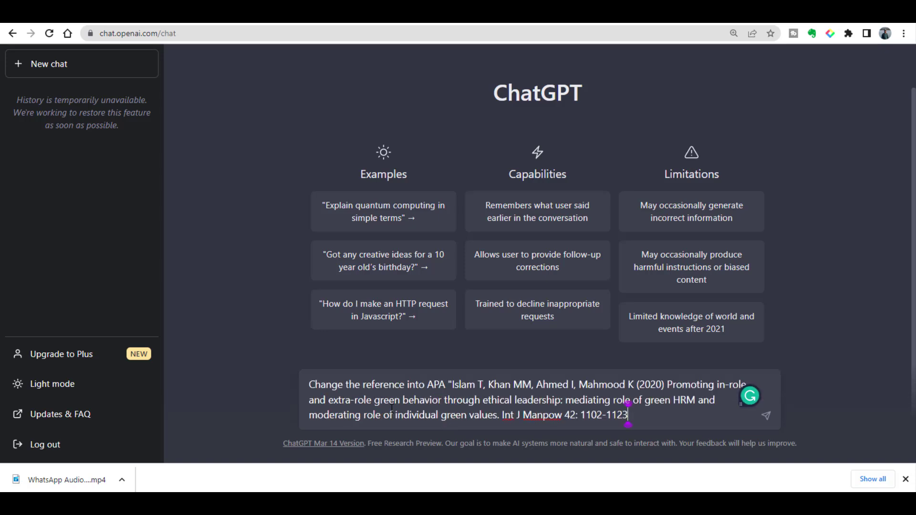
type("\"")
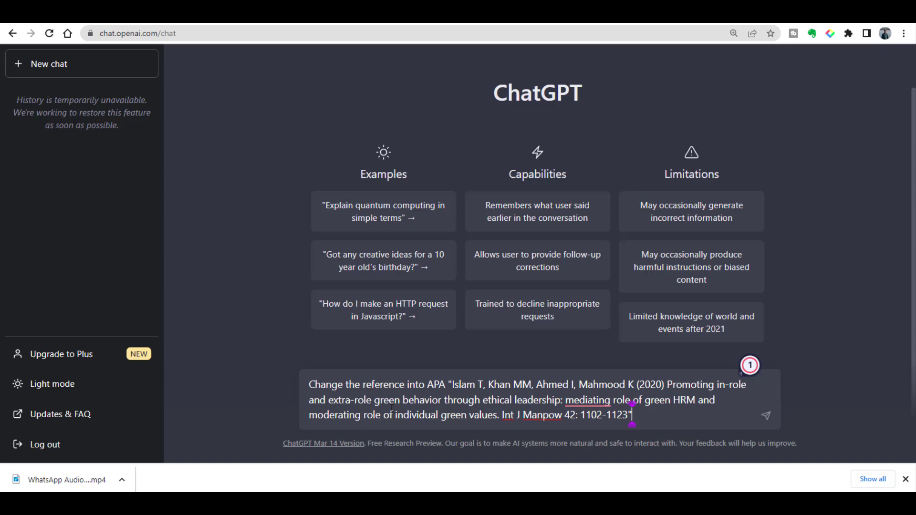
left_click(766, 418)
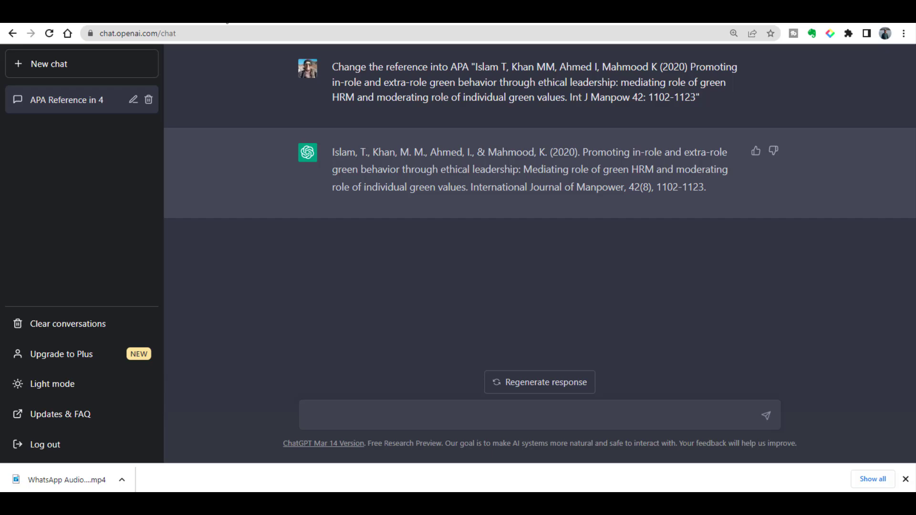
Search Google Scholar for the pasted Islam et al. reference and bring up its Cite dialog.
key("ctrl+Tab")
left_click(364, 164)
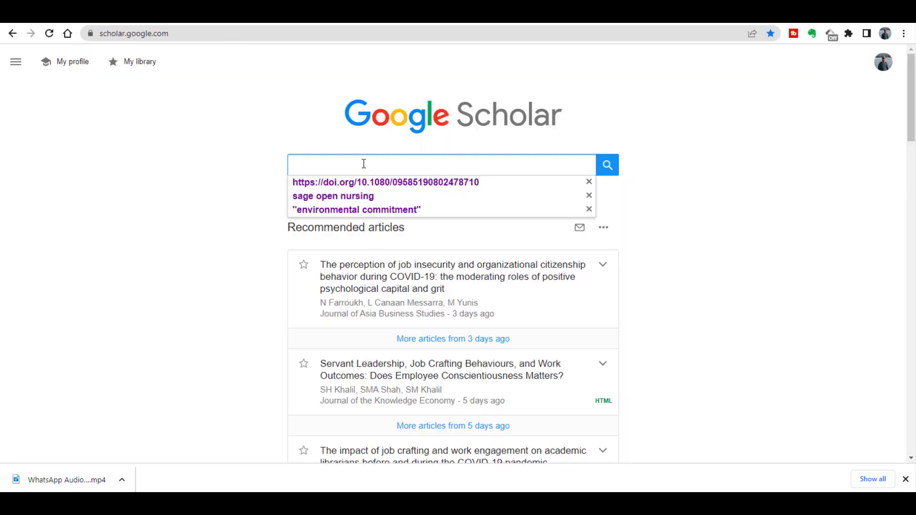
key("ctrl+v")
left_click(607, 166)
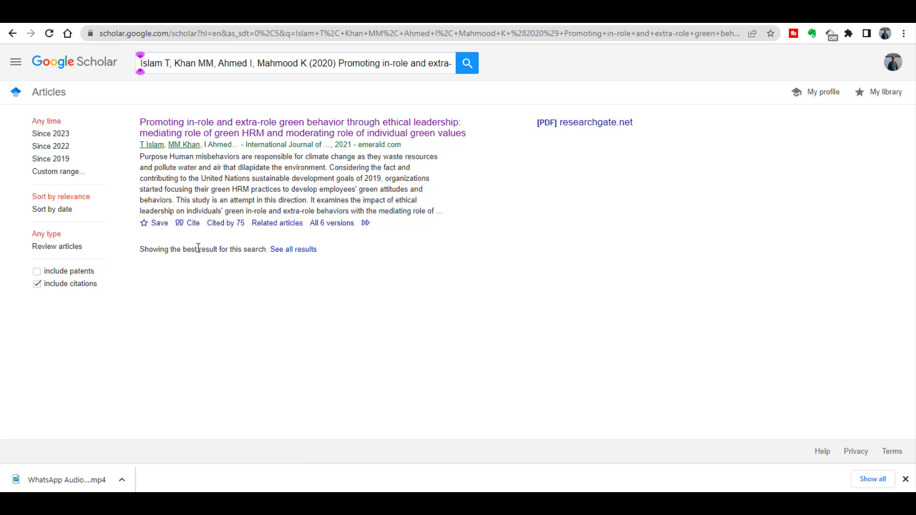
left_click(193, 225)
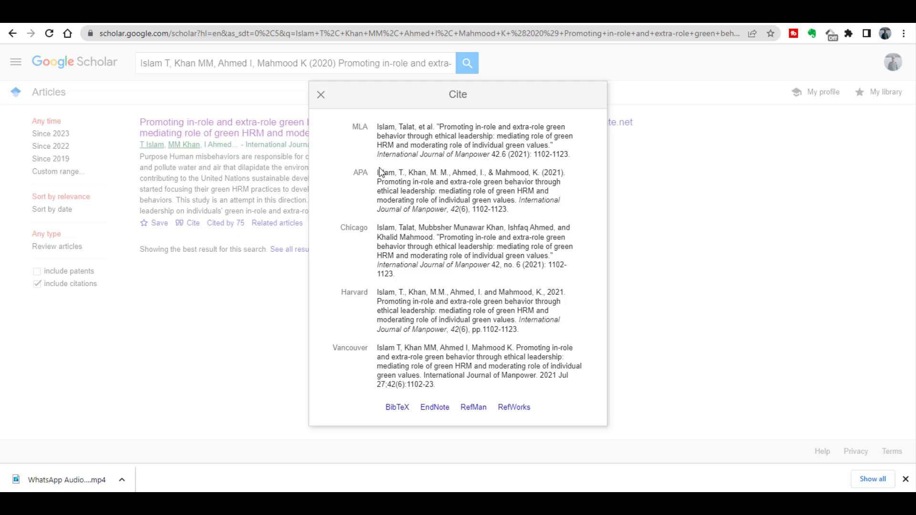
Copy the APA citation from the Cite dialog and return to the ChatGPT conversation.
left_click_drag(377, 172, 526, 209)
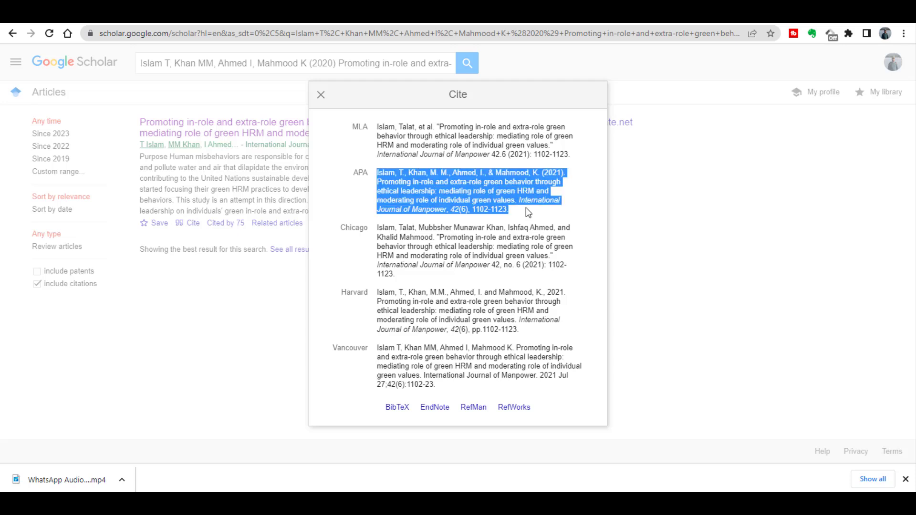
right_click(490, 195)
left_click(495, 204)
key("ctrl+Tab")
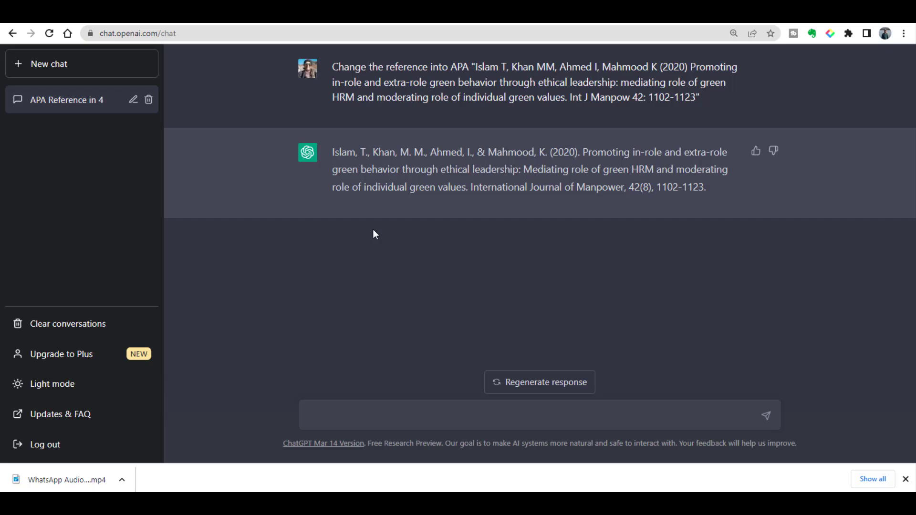
Copy the Word references from Henseler through Jiang and switch back to Chrome.
key("alt+Tab")
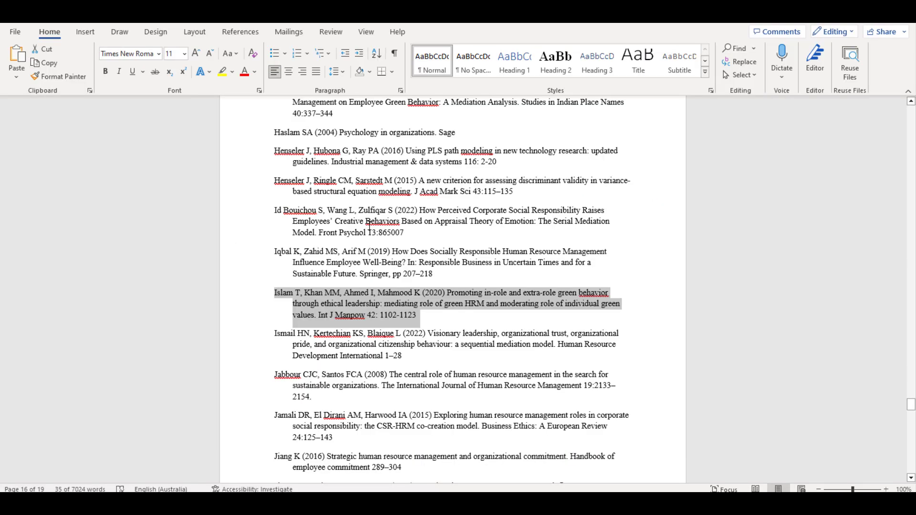
left_click(418, 218)
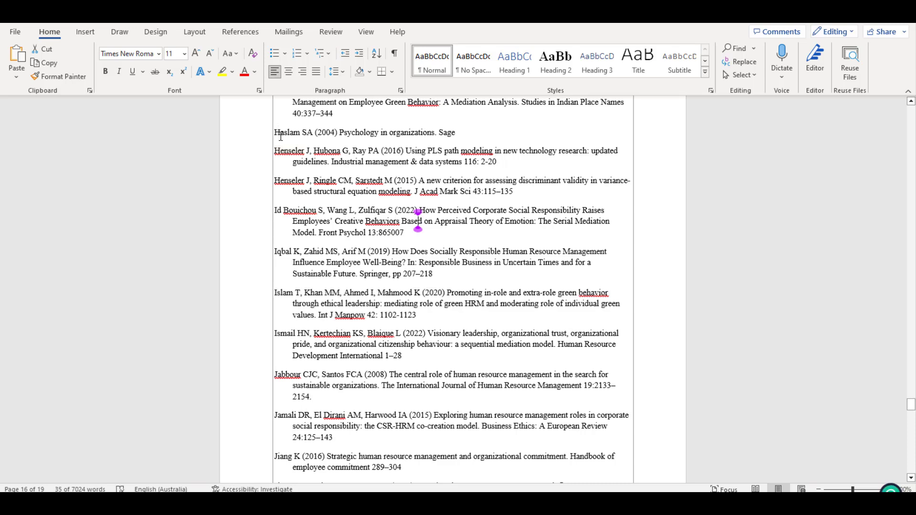
mouse_move(274, 150)
left_mouse_down()
mouse_move(483, 456)
mouse_move(480, 473)
left_mouse_up()
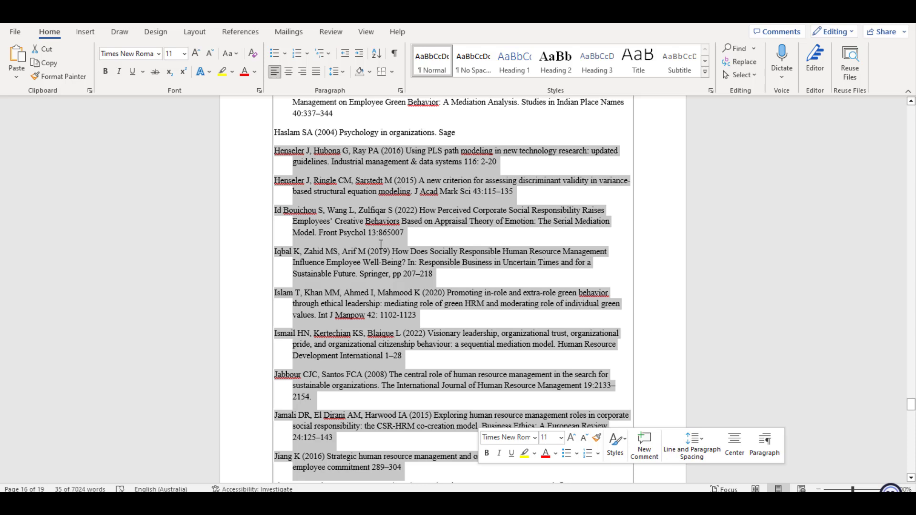
right_click(414, 229)
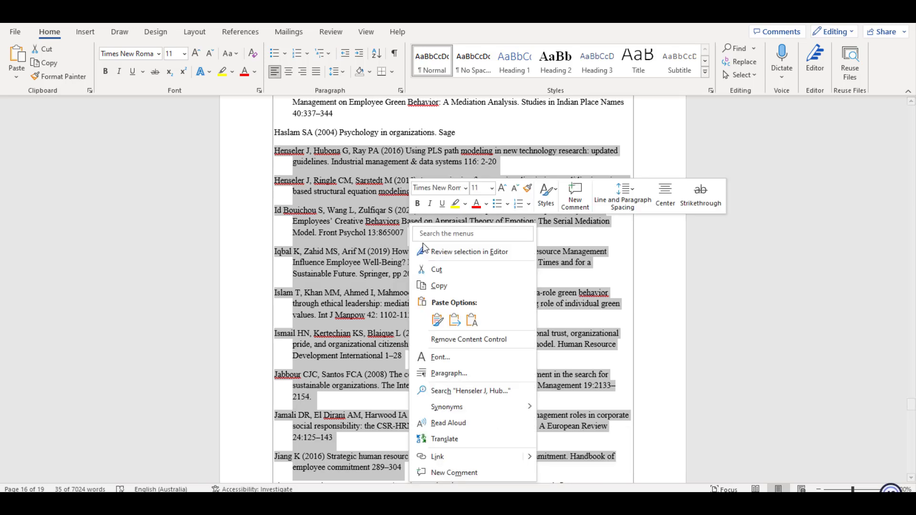
left_click(439, 288)
key("alt+Tab")
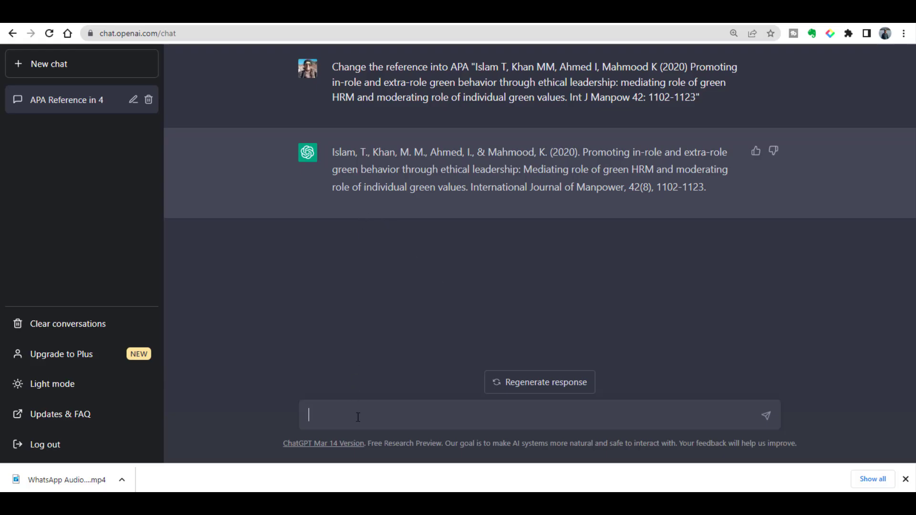
type("Change")
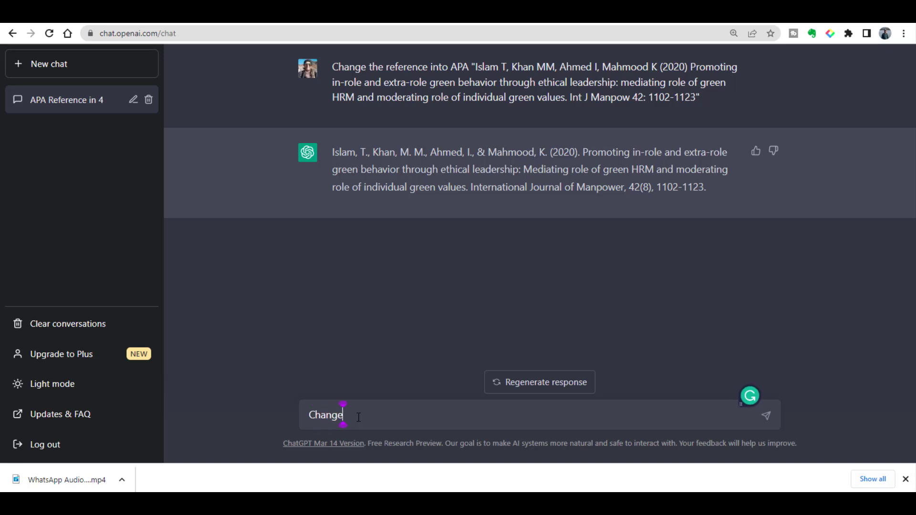
type(" the r")
type("eference")
type("s")
type(" into ")
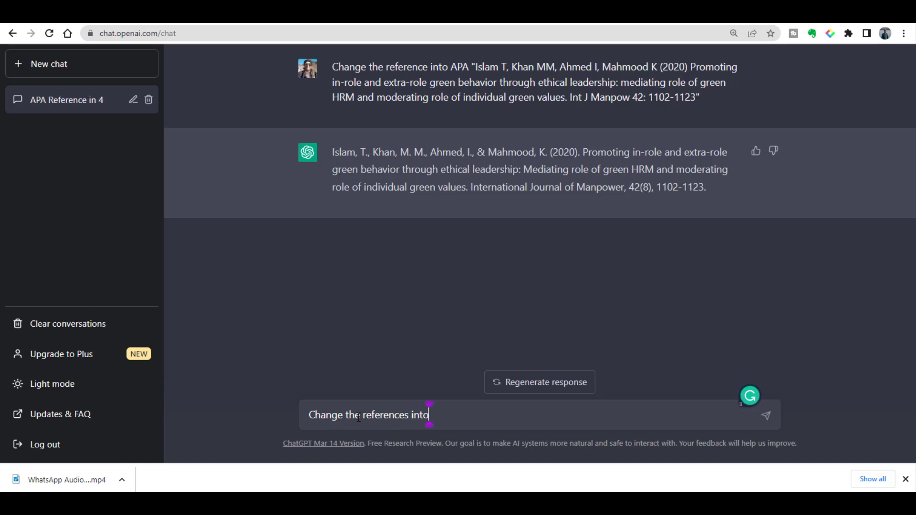
type("APA")
type(" sty")
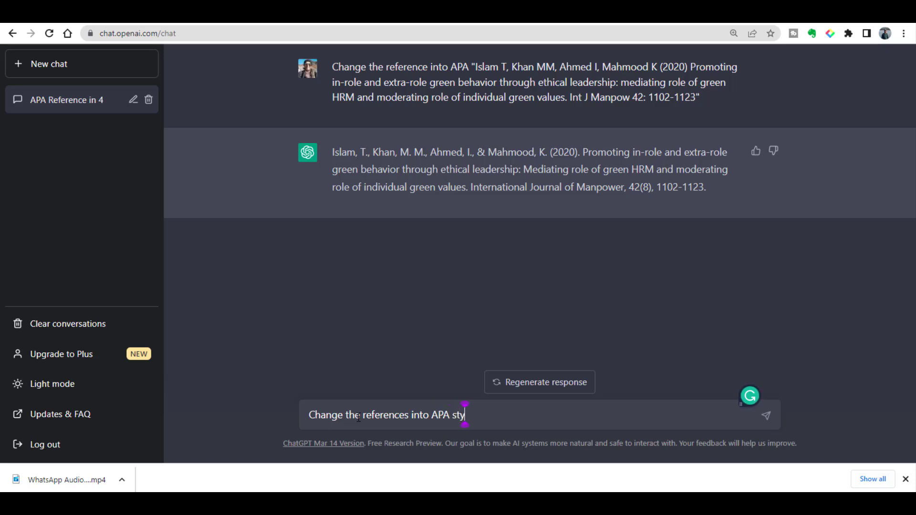
type("le \"")
Paste the Henseler-to-Jiang references into the ChatGPT message asking for APA style.
key("ctrl+v")
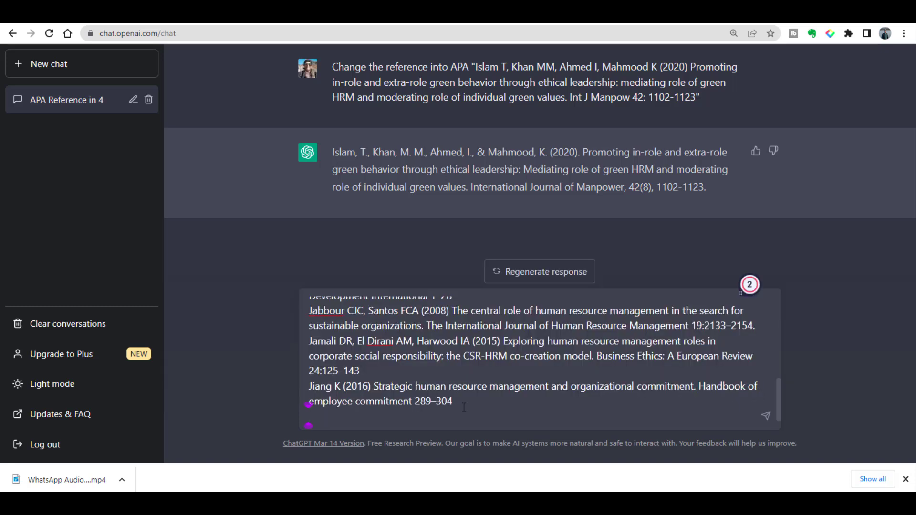
type("\"")
Send the request so ChatGPT returns the Henseler-to-Jiang references in APA style.
left_click(766, 417)
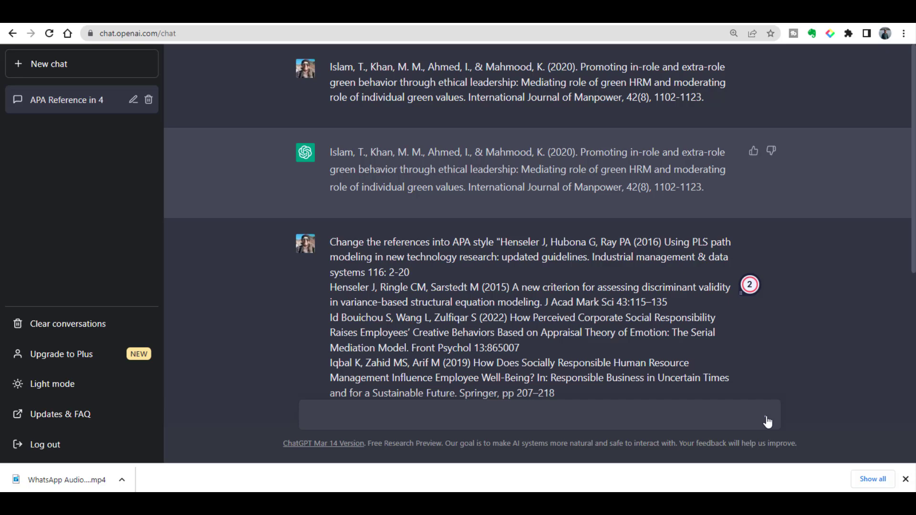